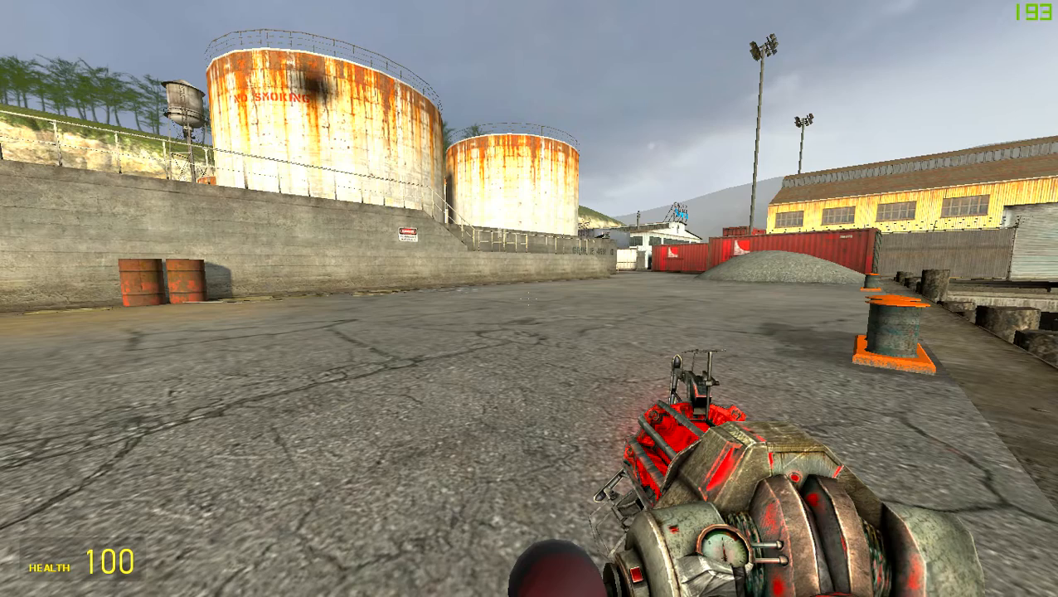
Add a new group under 'my outfit' and name it 'light'
key("c")
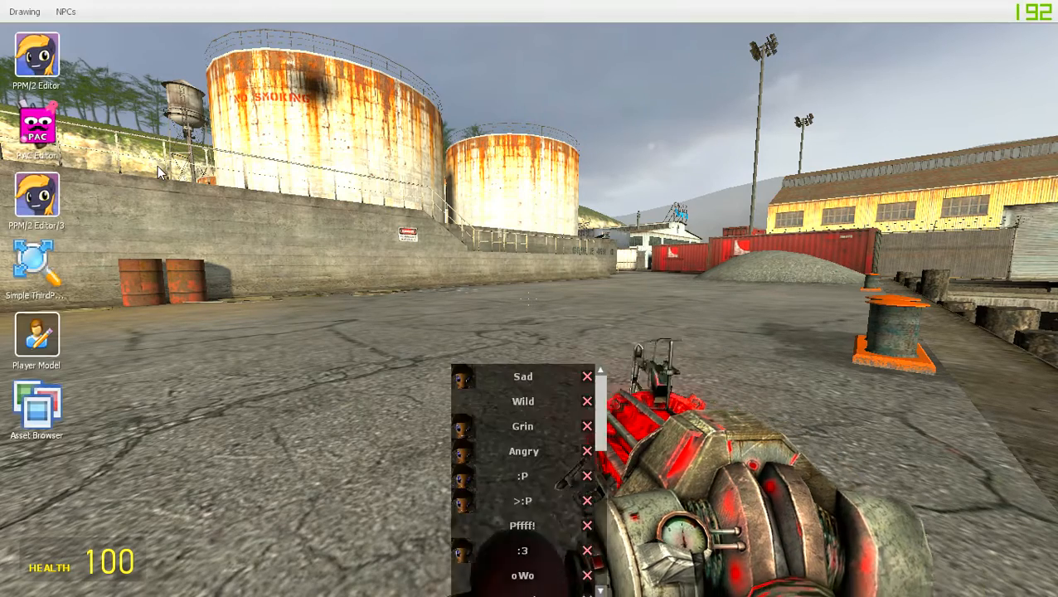
left_click(35, 133)
left_click_drag(335, 215, 360, 257)
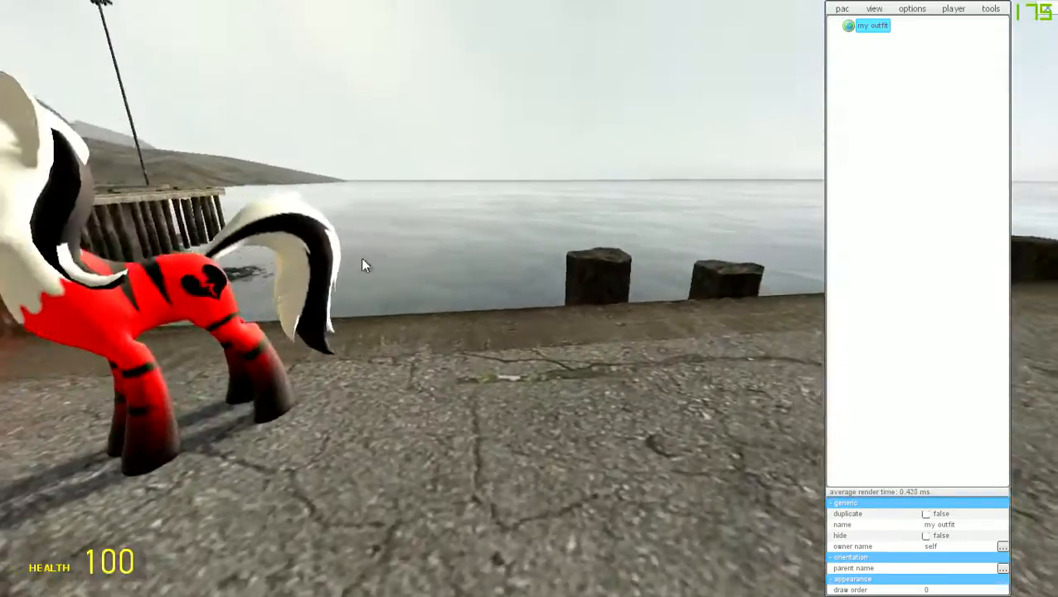
right_click(872, 25)
left_click(912, 243)
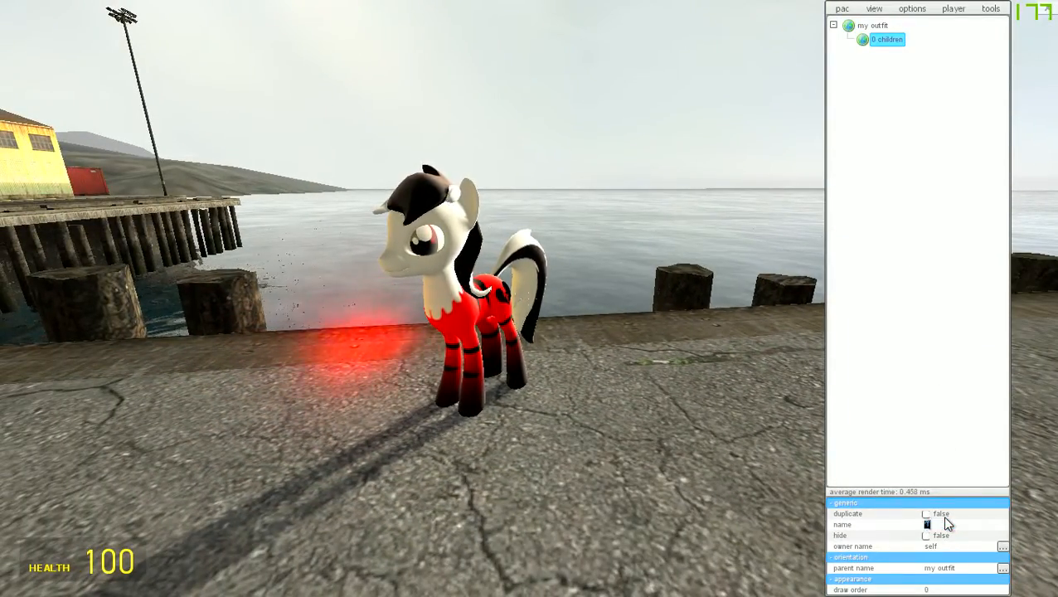
mouse_move(580, 290)
left_mouse_down()
mouse_move(680, 319)
mouse_move(626, 305)
left_mouse_up()
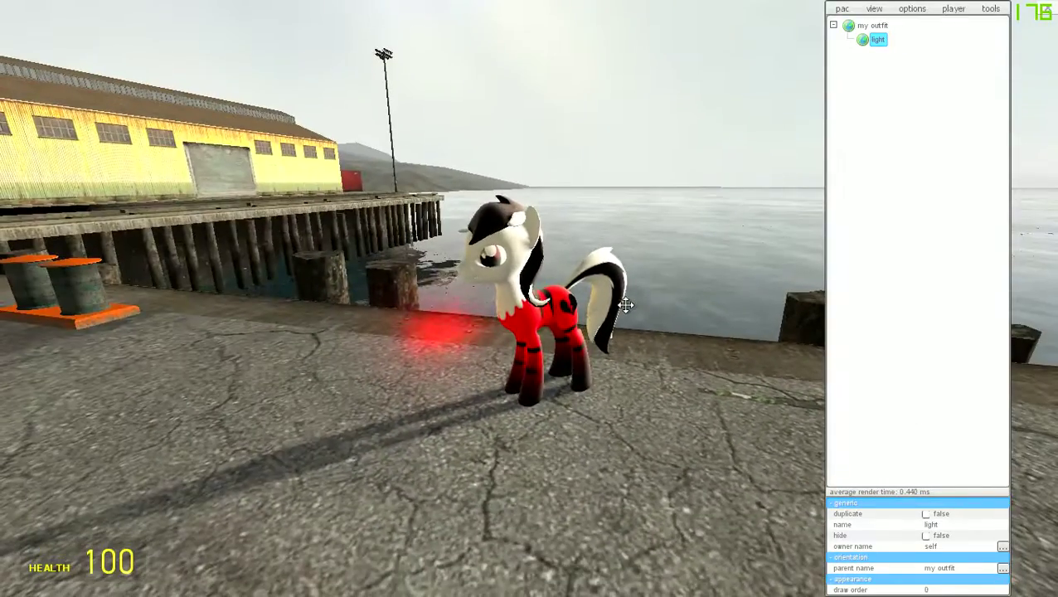
right_click(877, 41)
mouse_move(908, 137)
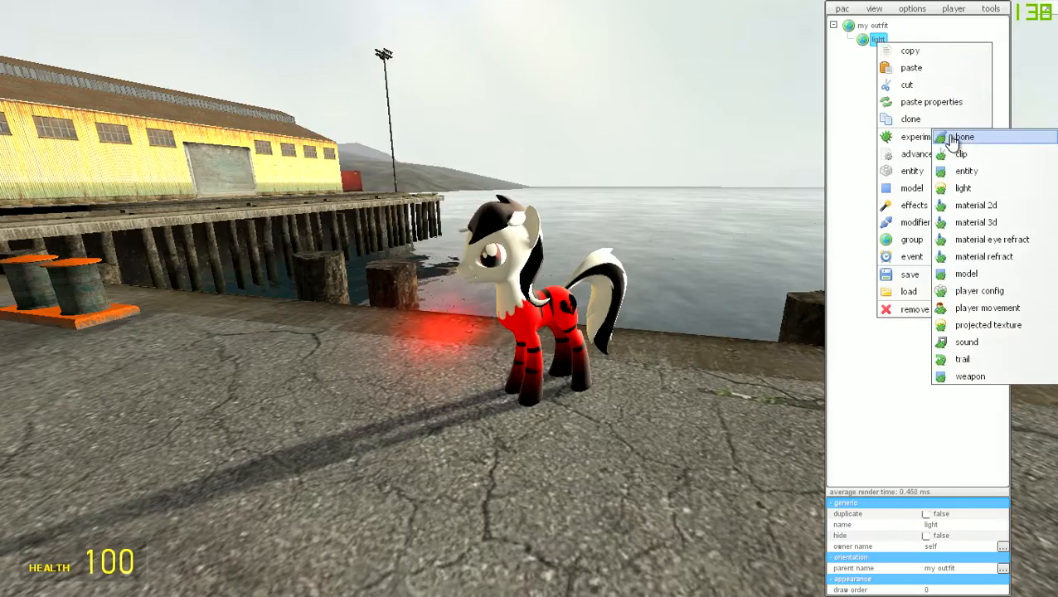
Add an experimental light part in the group with brightness 6.3 and size 138.75
left_click(993, 190)
mouse_move(706, 250)
left_mouse_down()
mouse_move(720, 324)
mouse_move(732, 272)
left_mouse_up()
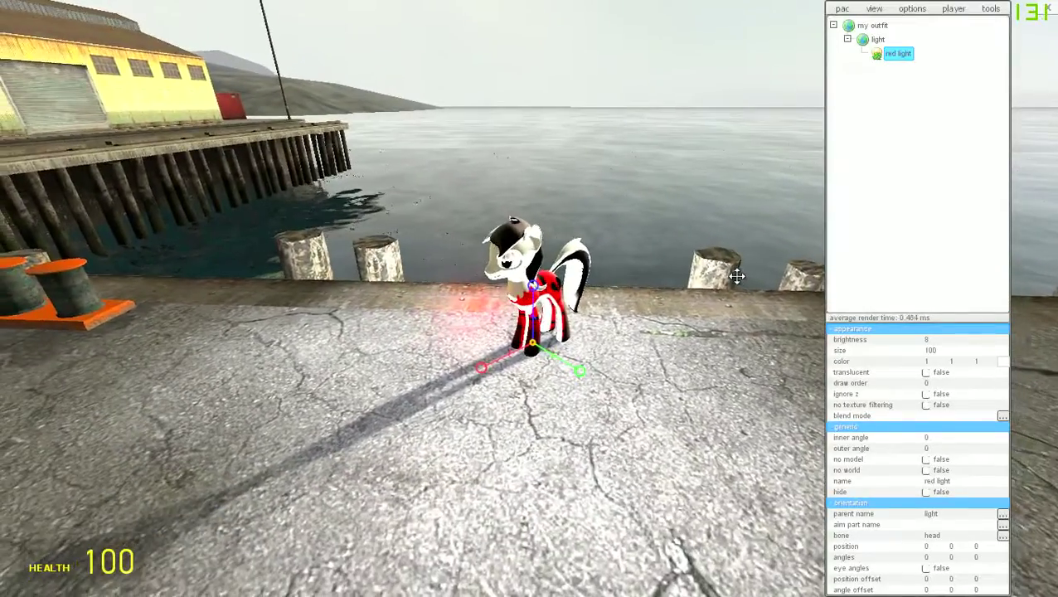
mouse_move(732, 272)
left_mouse_down()
mouse_move(213, 404)
mouse_move(469, 340)
mouse_move(543, 365)
left_mouse_up()
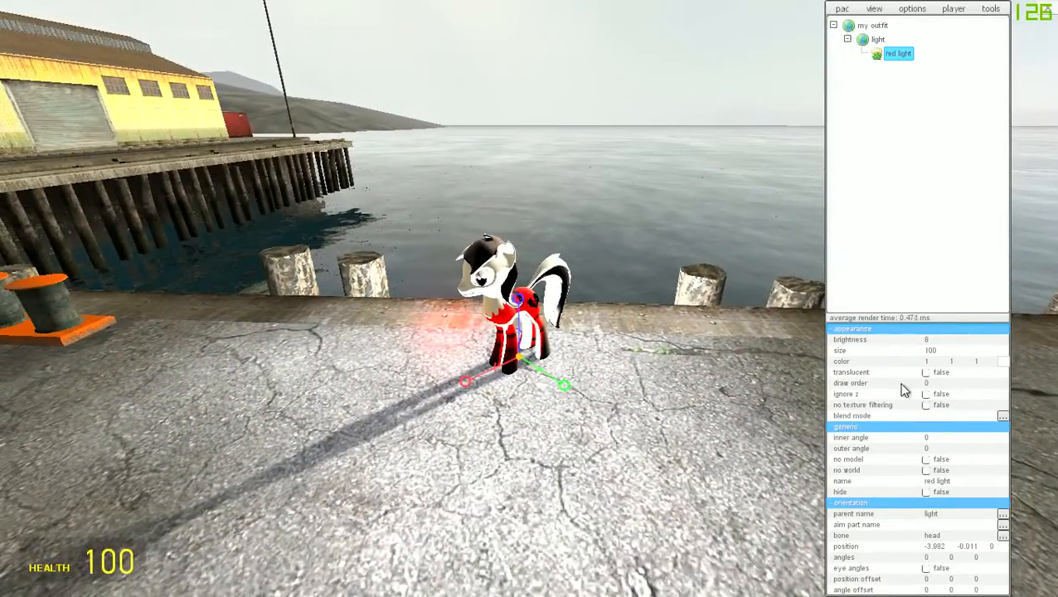
mouse_move(962, 339)
left_mouse_down()
mouse_move(957, 352)
mouse_move(943, 331)
left_mouse_up()
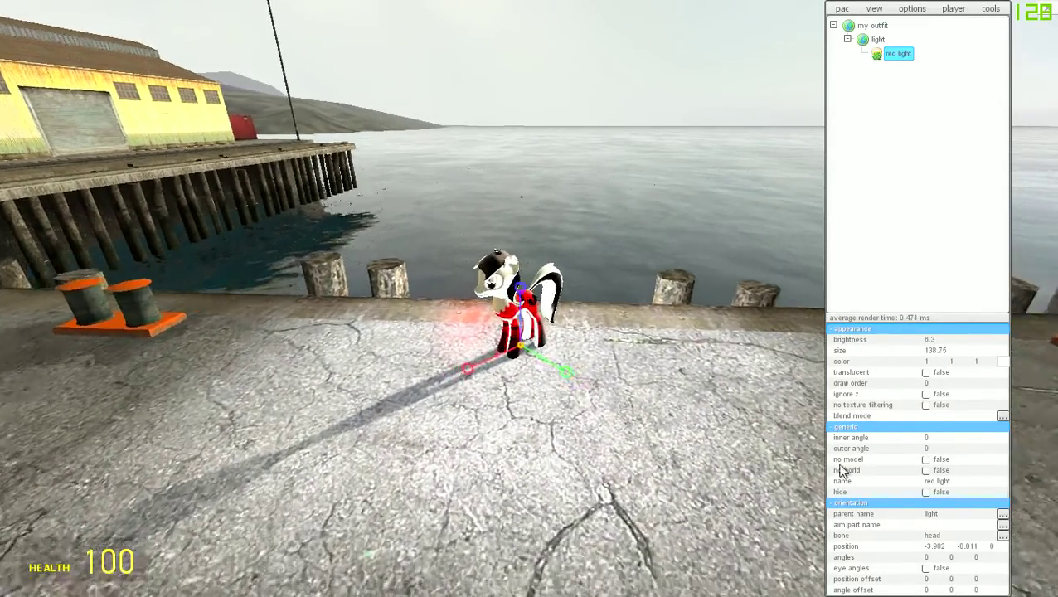
scroll(497, 373, "up", 3)
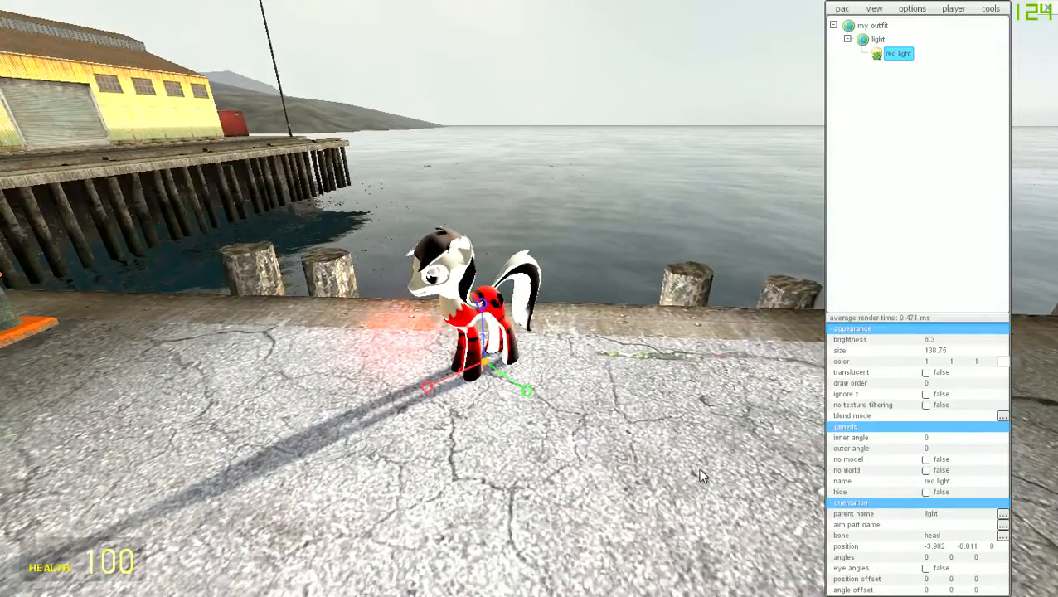
left_click_drag(497, 373, 971, 379)
Set the light's colour to cyan-blue (0, 0.549, 1) so it tints the pony and ground
left_click(1003, 362)
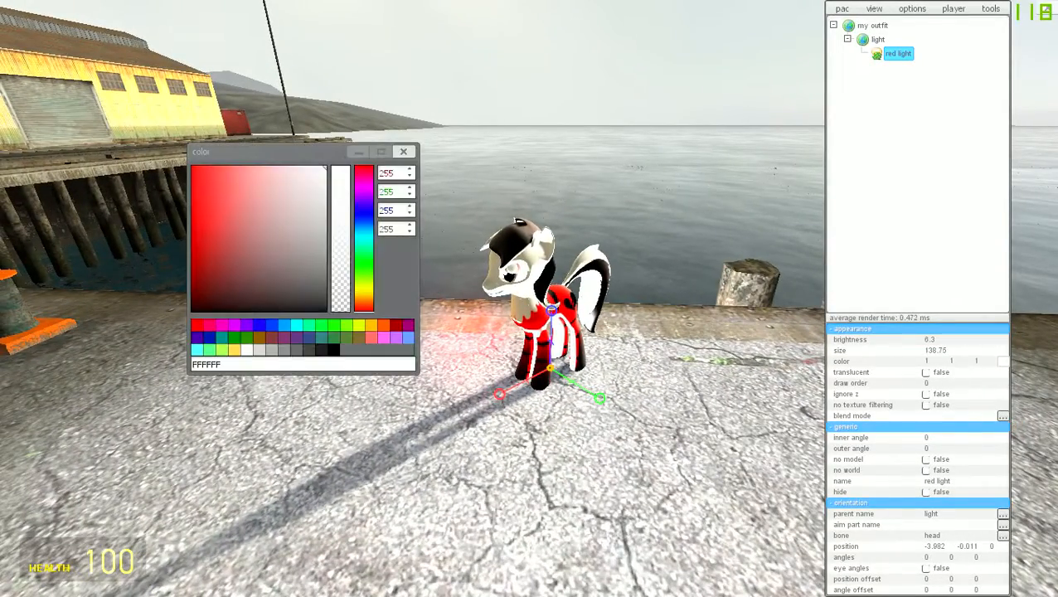
mouse_move(365, 225)
left_mouse_down()
mouse_move(364, 249)
mouse_move(364, 222)
left_mouse_up()
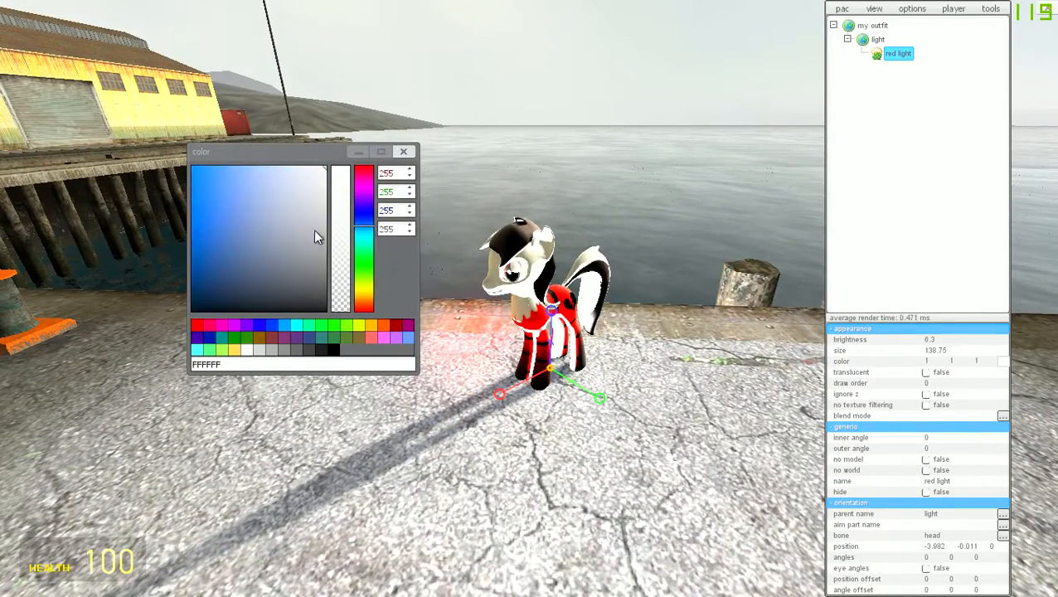
left_click(195, 170)
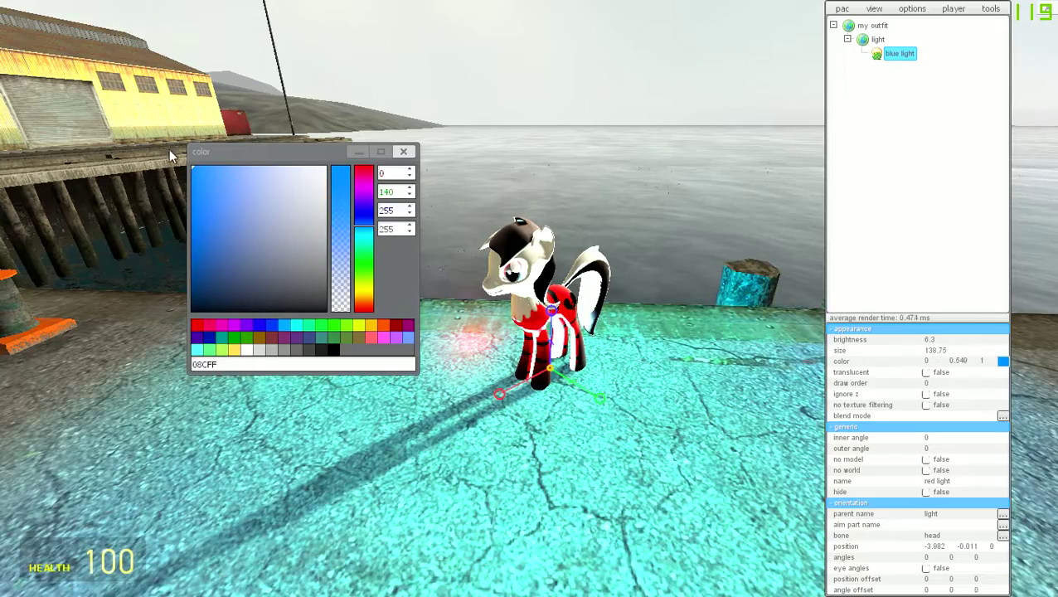
left_click(404, 153)
scroll(690, 275, "up", 3)
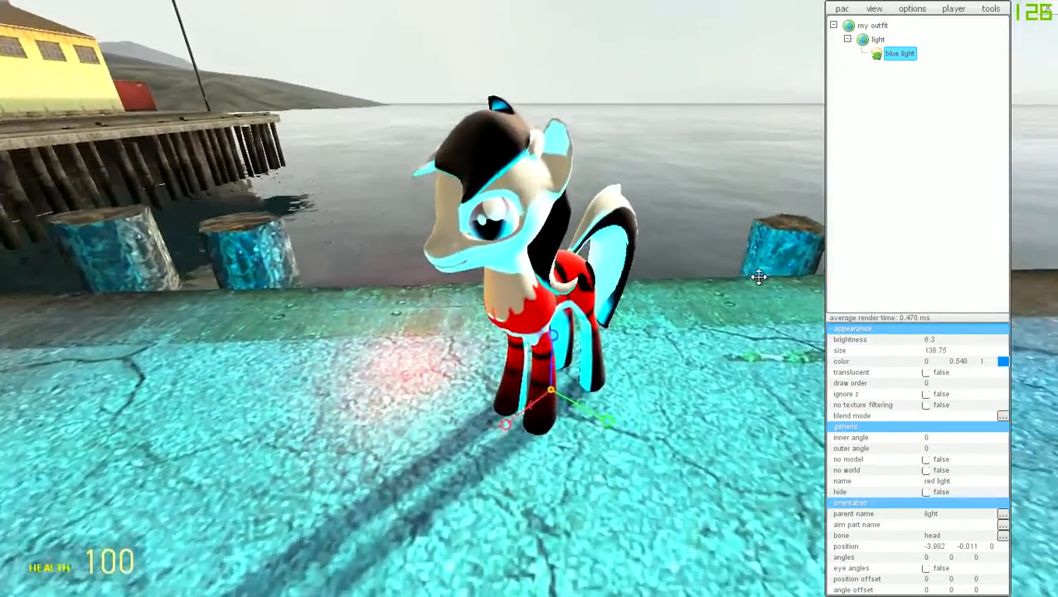
scroll(758, 277, "down", 3)
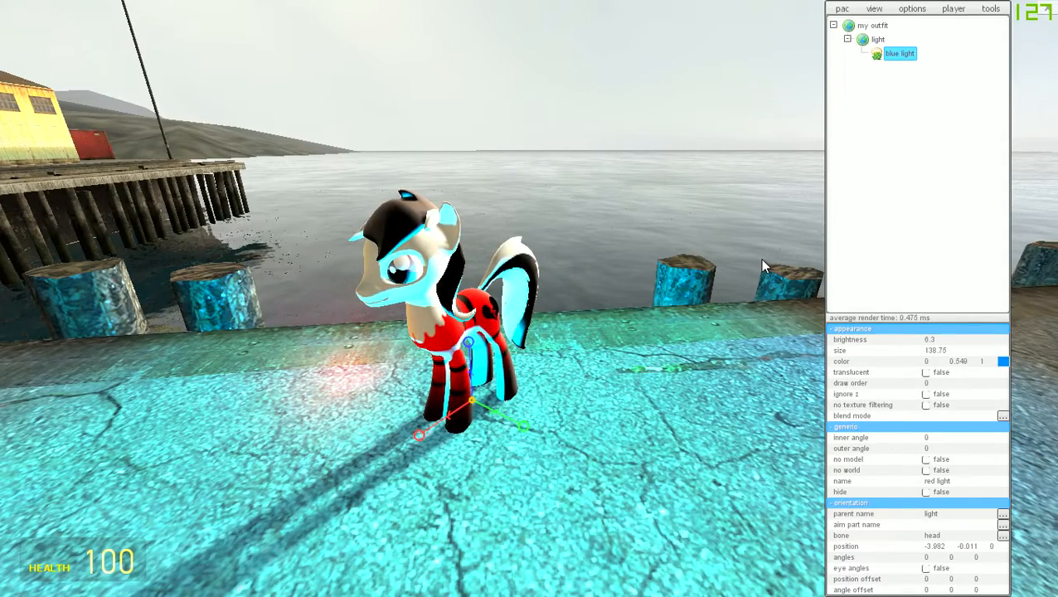
scroll(759, 258, "up", 2)
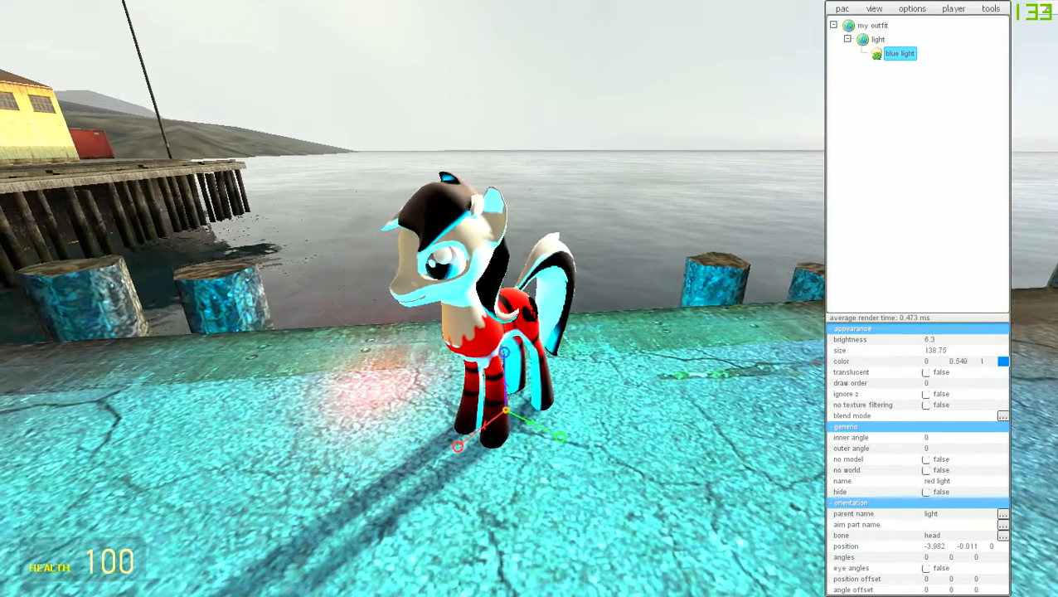
scroll(759, 258, "up", 1)
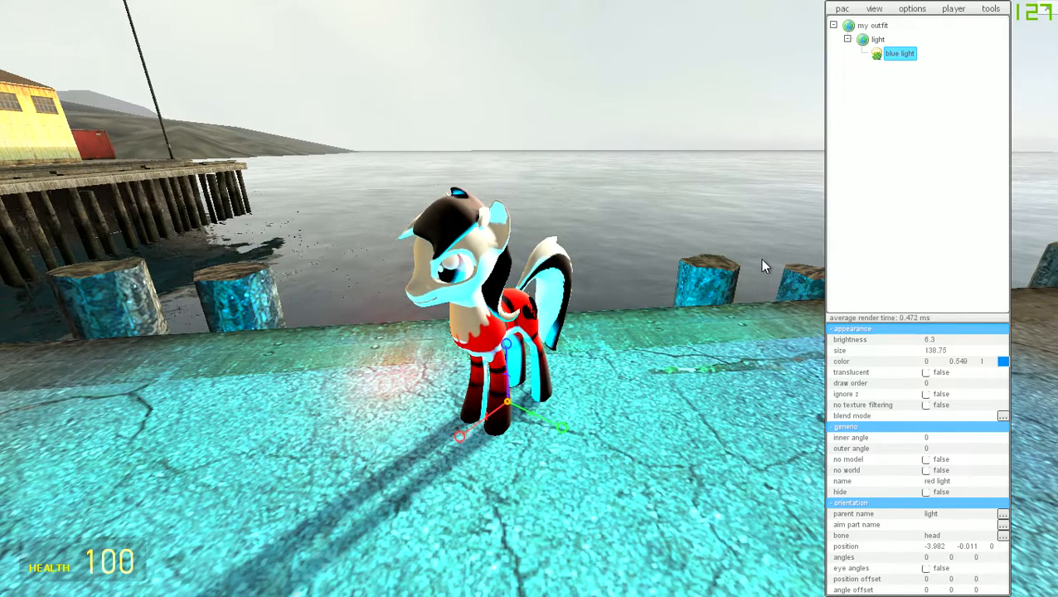
Toggle 'no world' off and back on so the blue light floods the dock ground again
left_click_drag(746, 260, 930, 407)
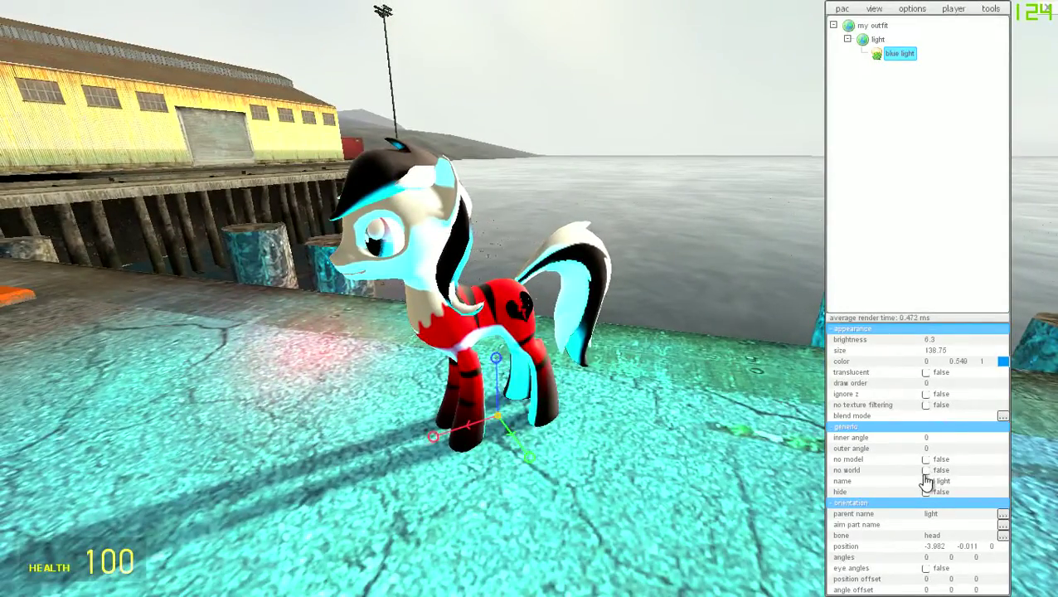
left_click(926, 470)
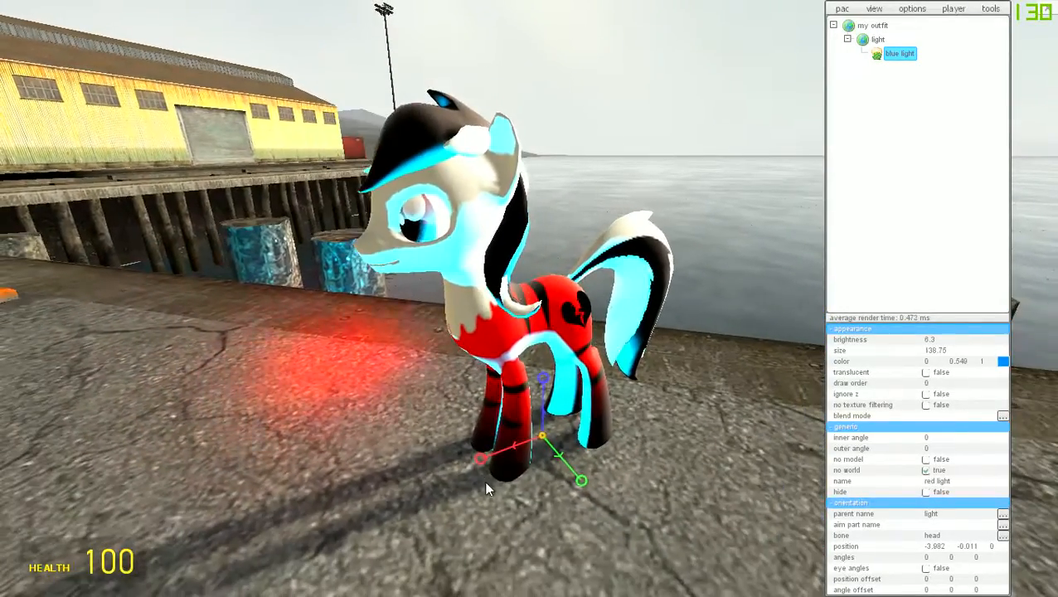
mouse_move(464, 473)
left_mouse_down()
mouse_move(537, 469)
mouse_move(497, 464)
left_mouse_up()
left_click(926, 470)
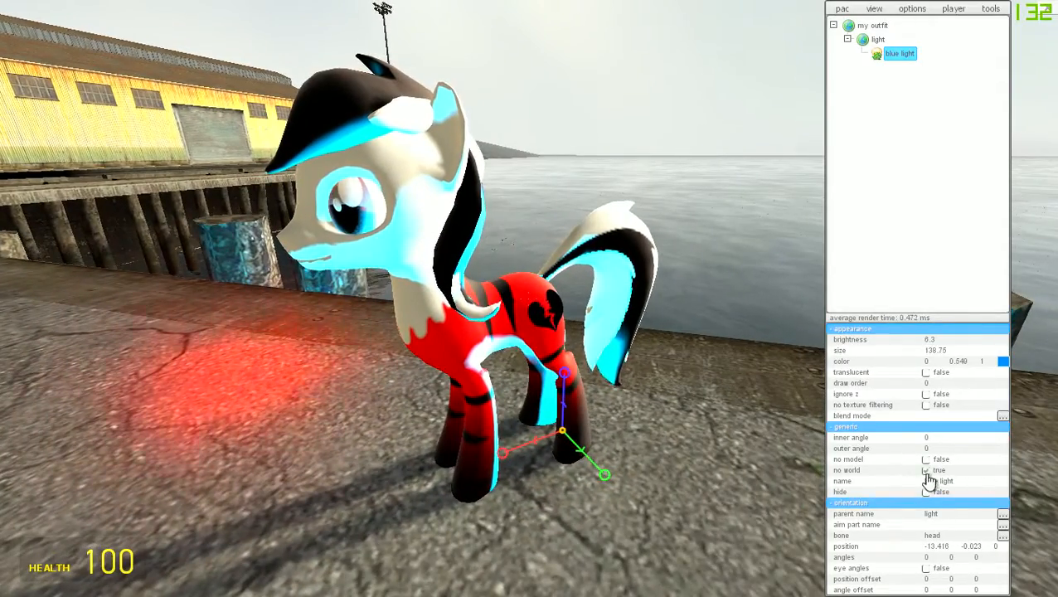
scroll(468, 454, "down", 3)
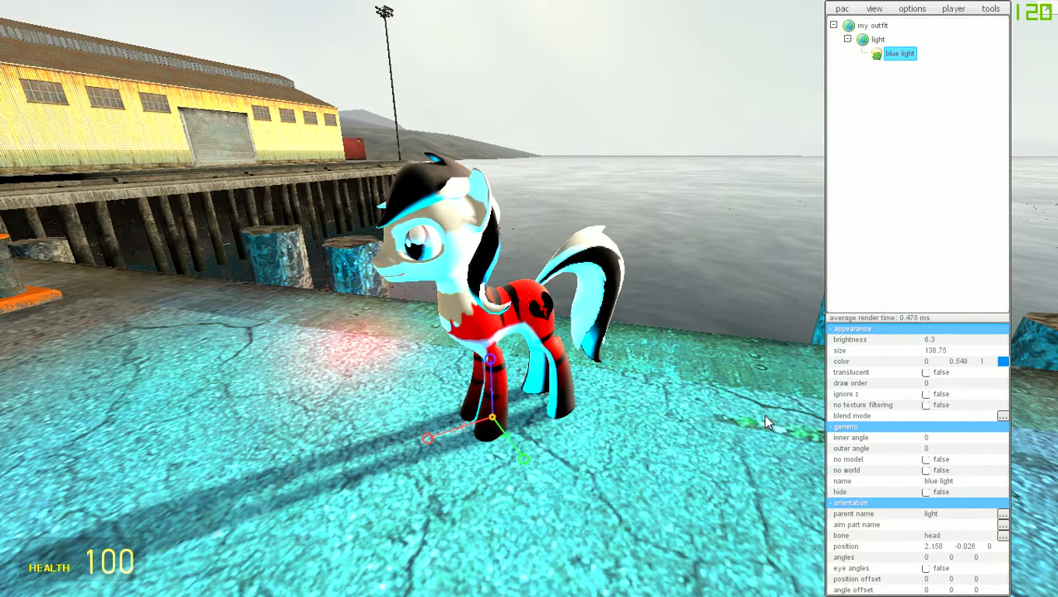
left_click_drag(762, 413, 758, 237)
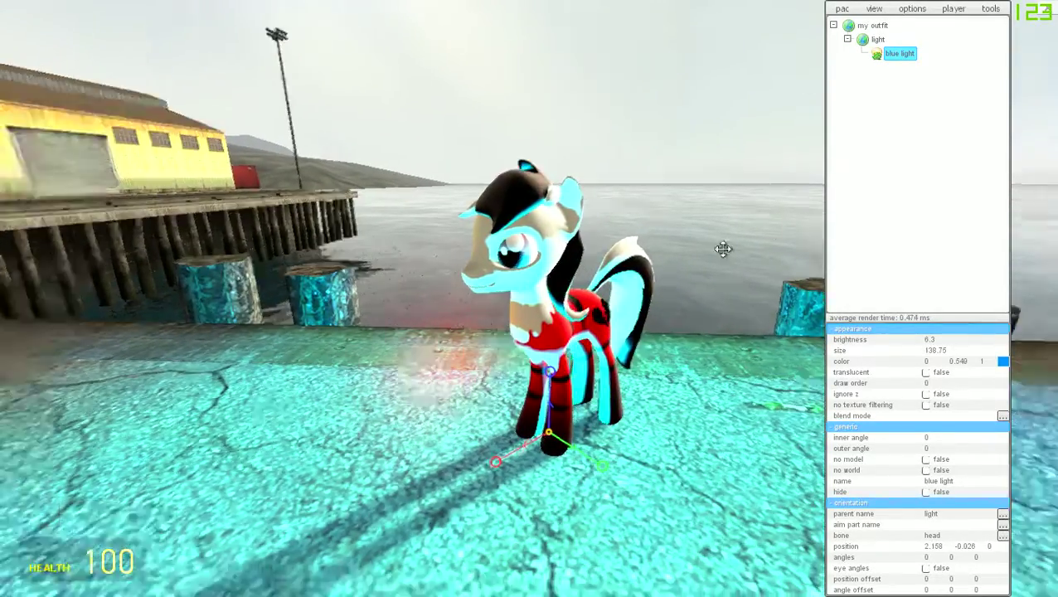
left_click_drag(713, 232, 716, 247)
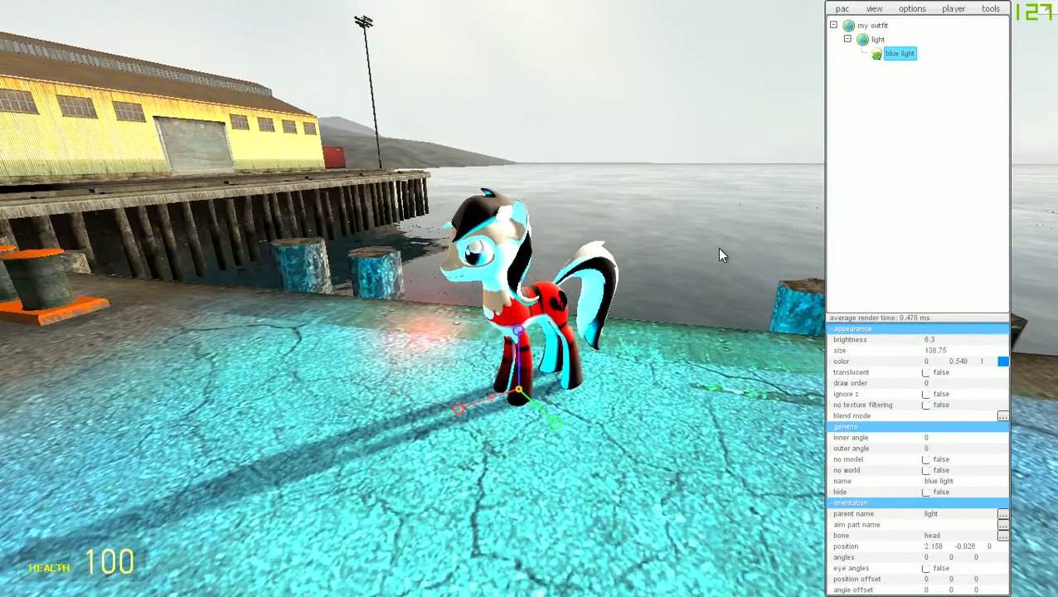